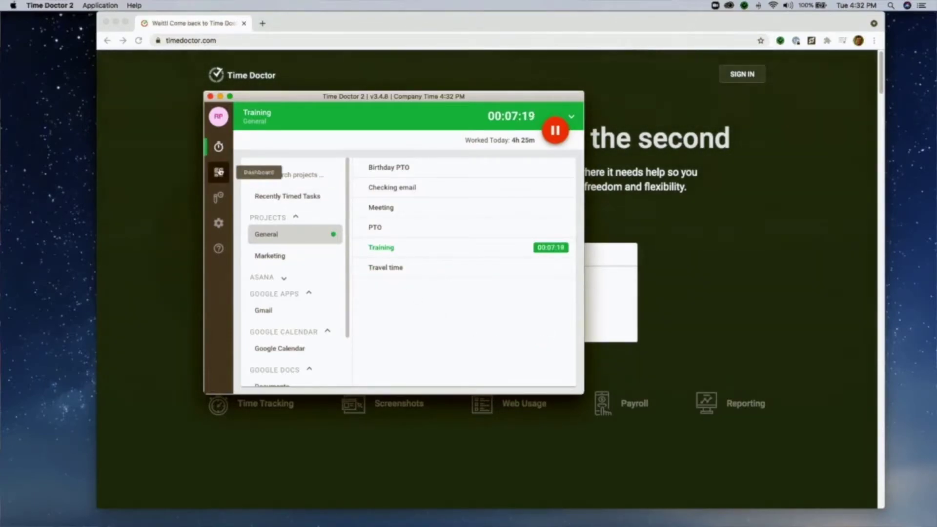
- Open the team web dashboard from the desktop app and go to the invite page
click(219, 171)
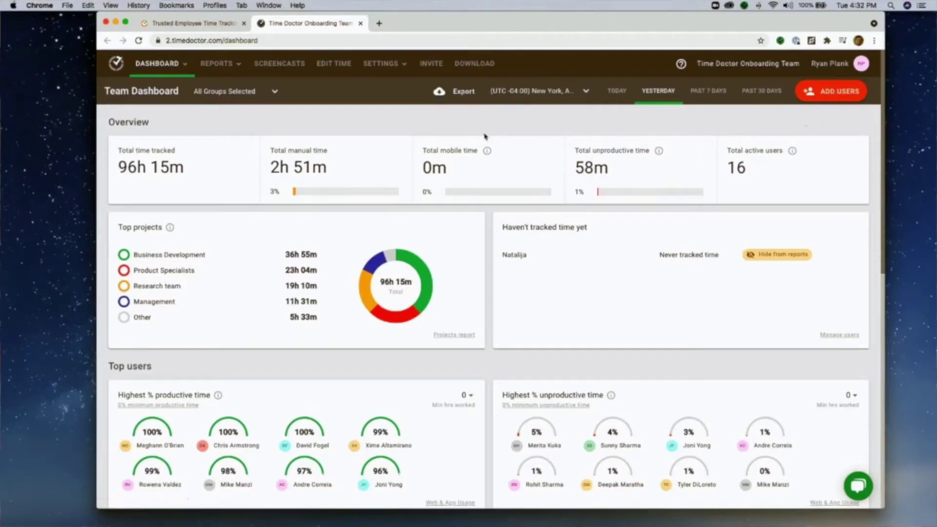
click(433, 65)
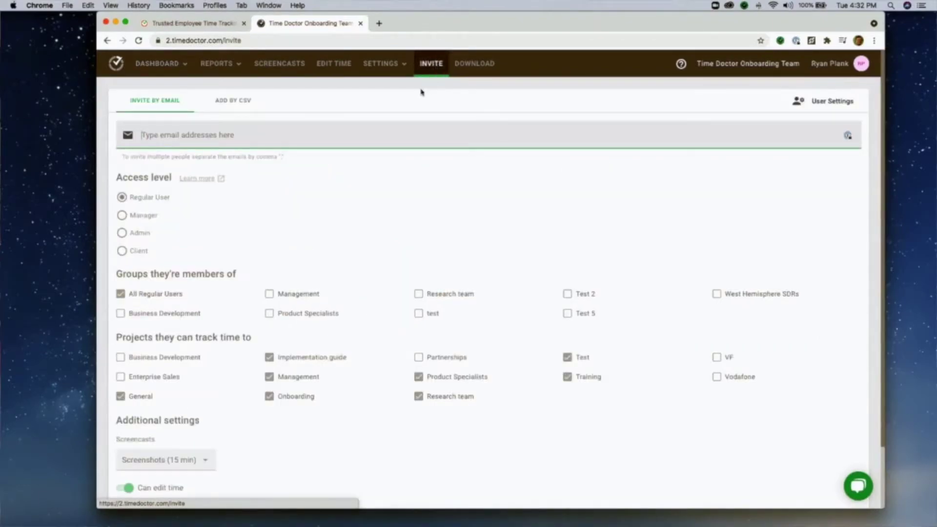
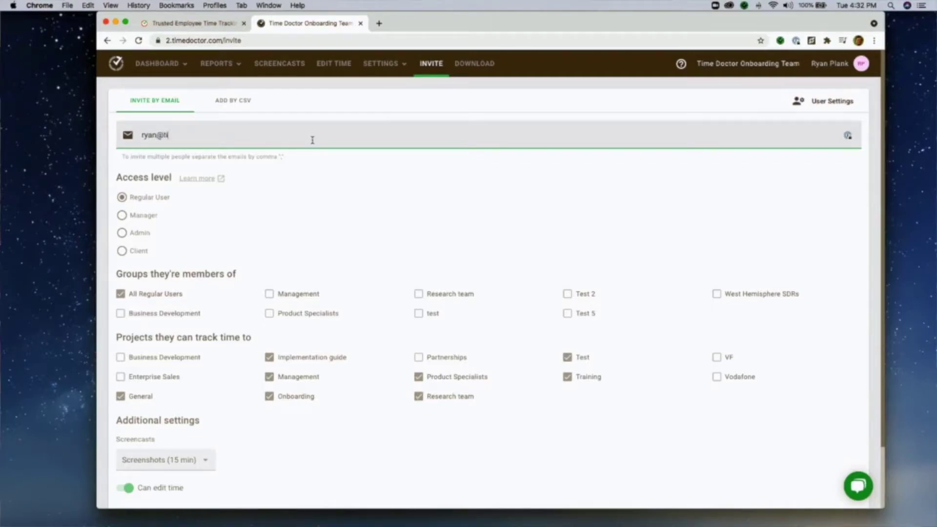
- Add the typed email address to the invite form as an invitee
key(Return)
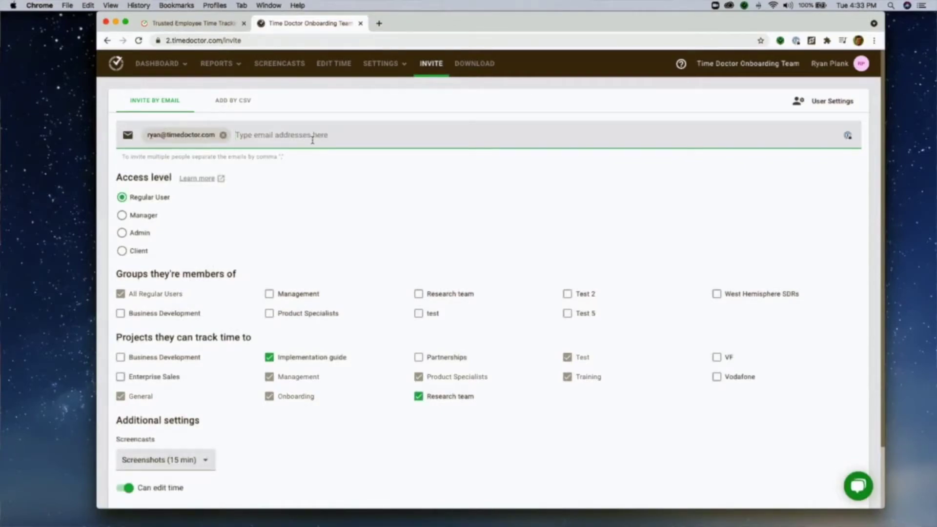
scroll(232, 230, down, 1)
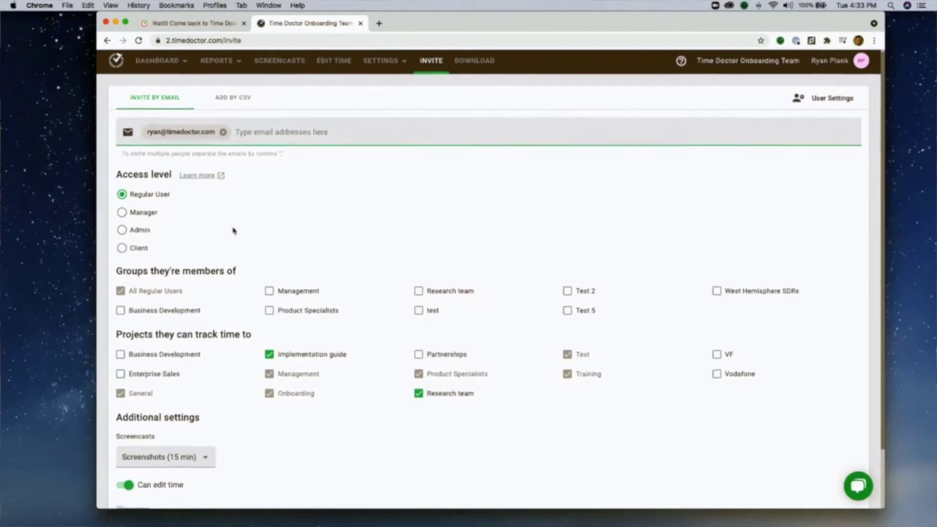
scroll(248, 209, down, 1)
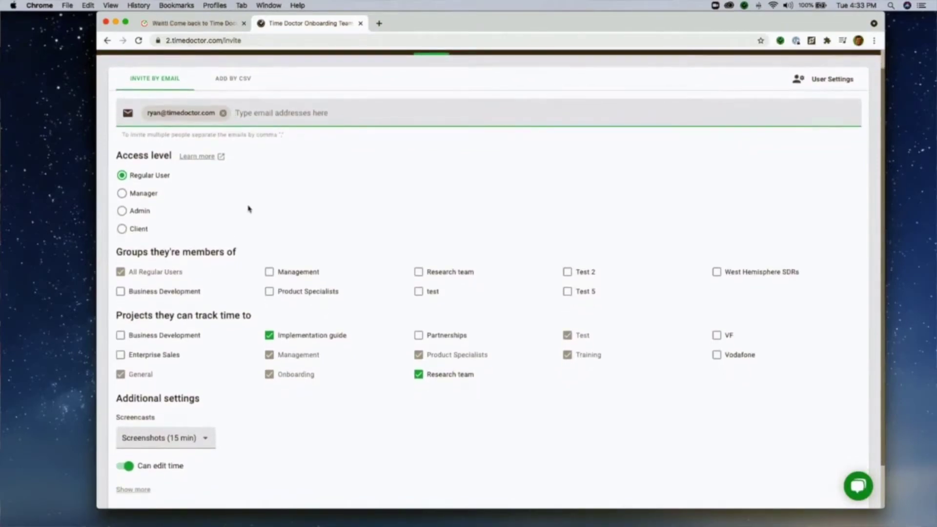
scroll(248, 210, down, 1)
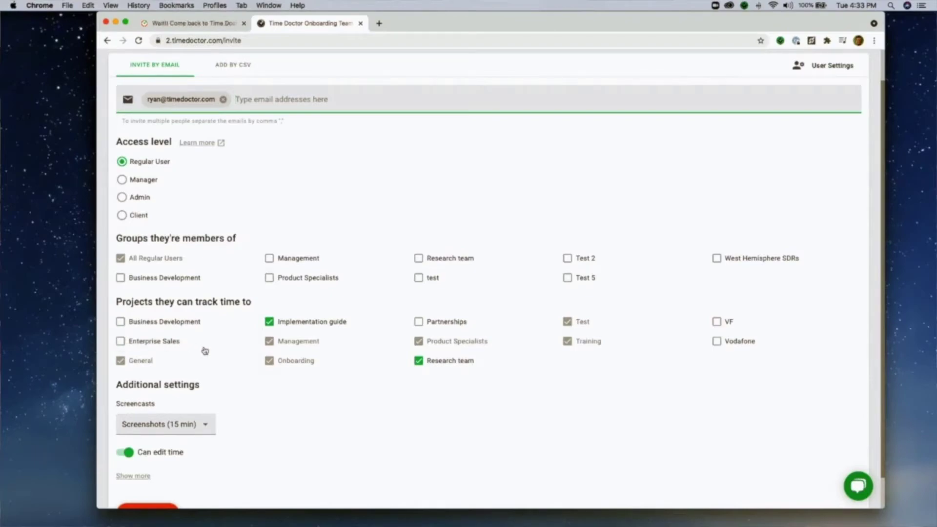
- Keep screenshots every 15 minutes, reveal the additional settings, and send the invites
click(208, 426)
click(208, 426)
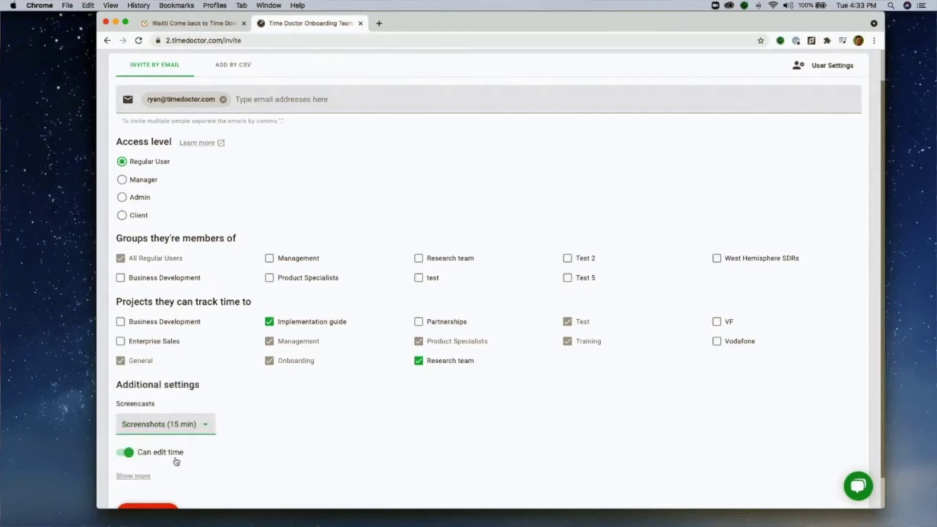
click(143, 478)
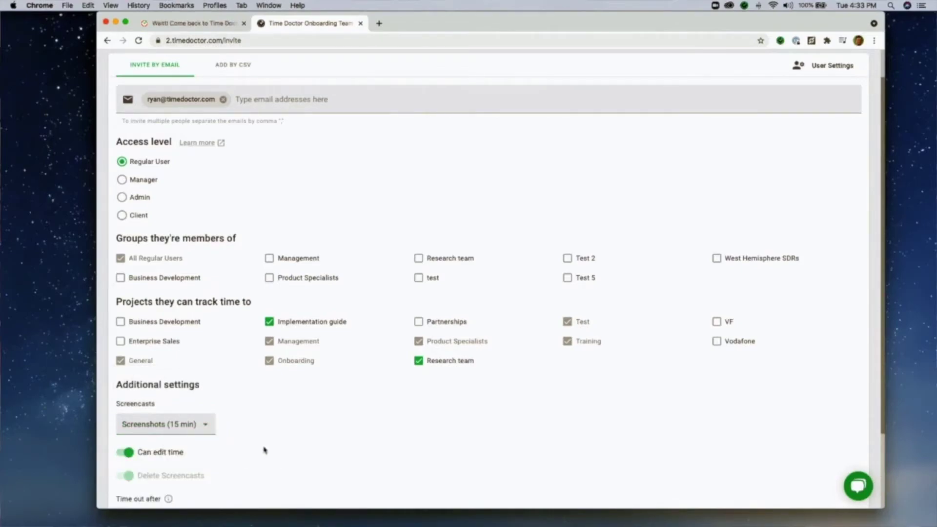
scroll(271, 445, down, 2)
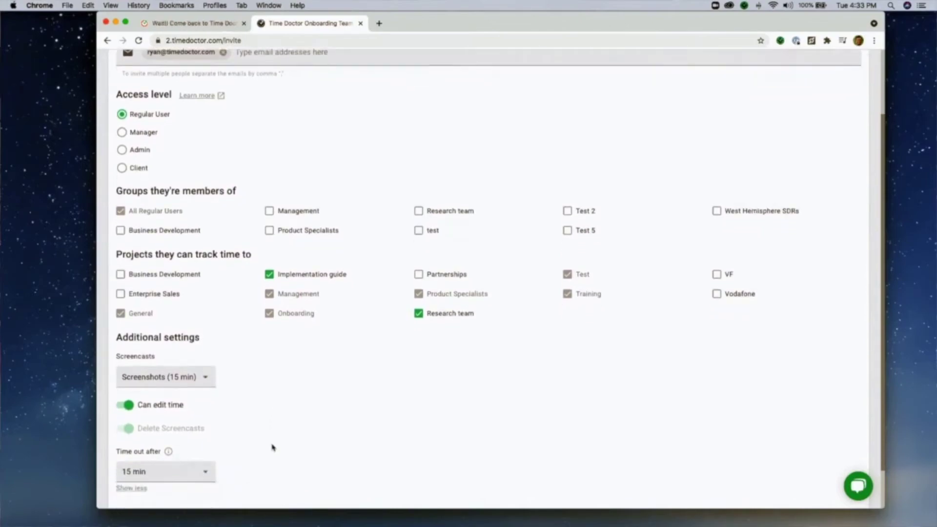
scroll(272, 448, down, 2)
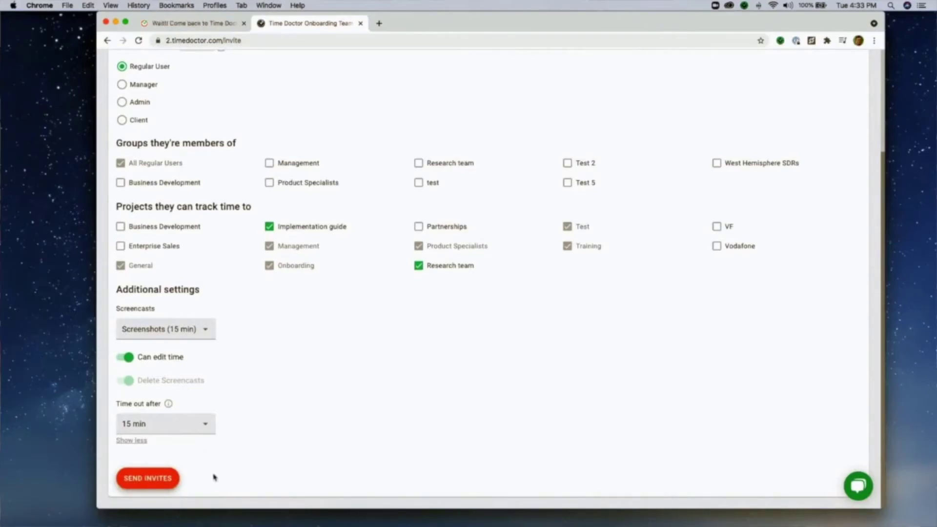
click(158, 480)
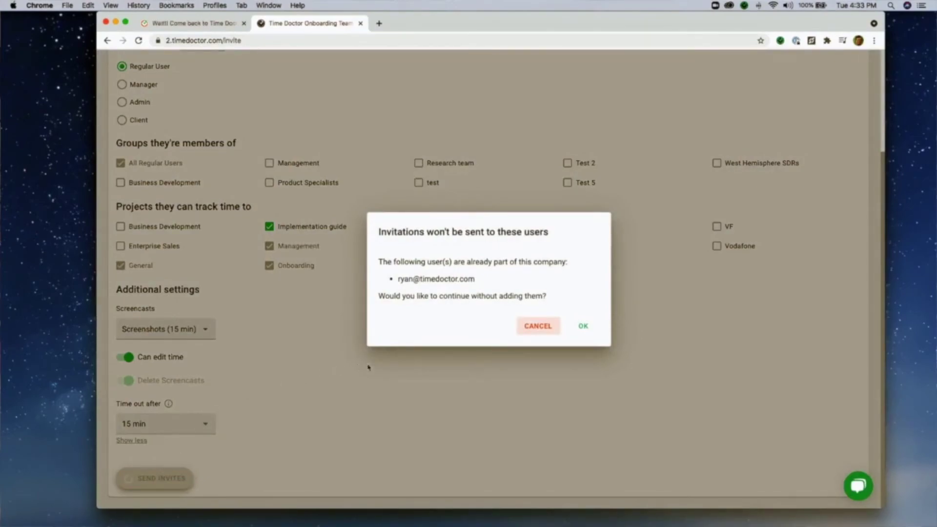
- Cancel the 'Invitations won't be sent' warning, keeping the filled invite form
click(540, 327)
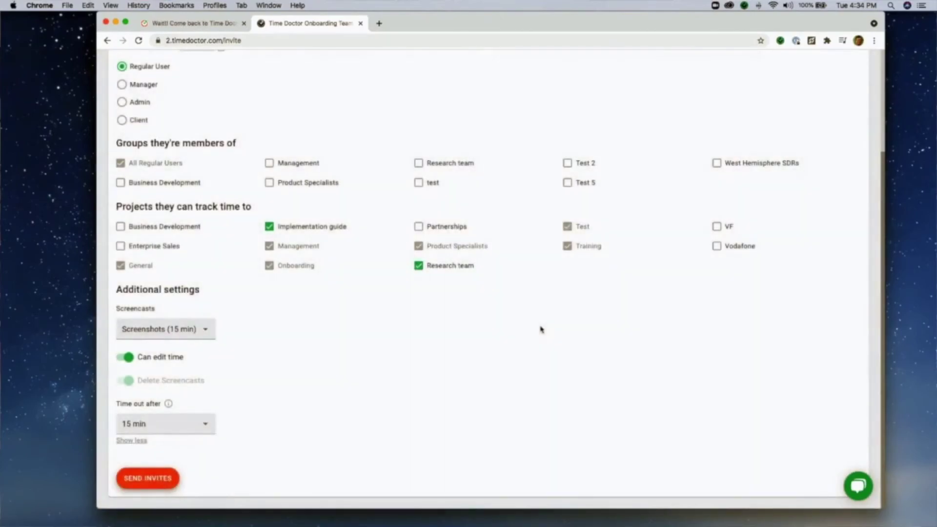
scroll(540, 329, up, 5)
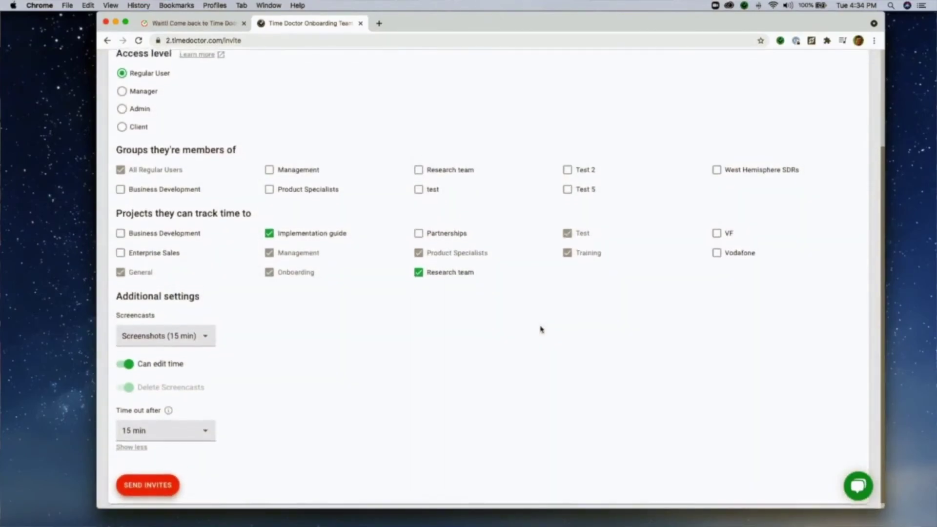